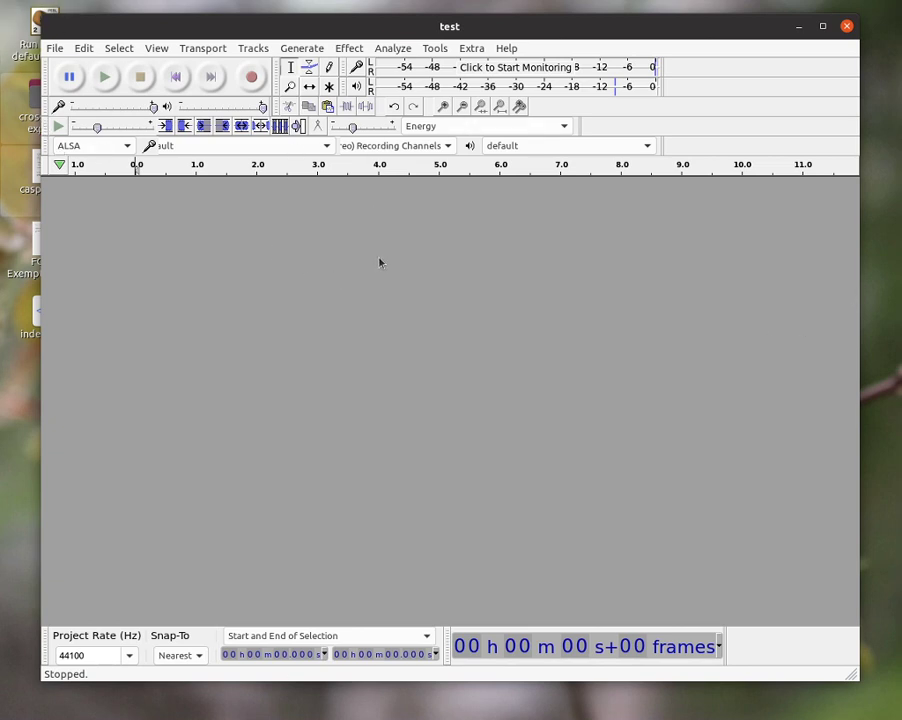
- Record about 6 seconds of speech and play the stretch from about 0.57 s to 3.83 s at a faster playback speed
click(251, 77)
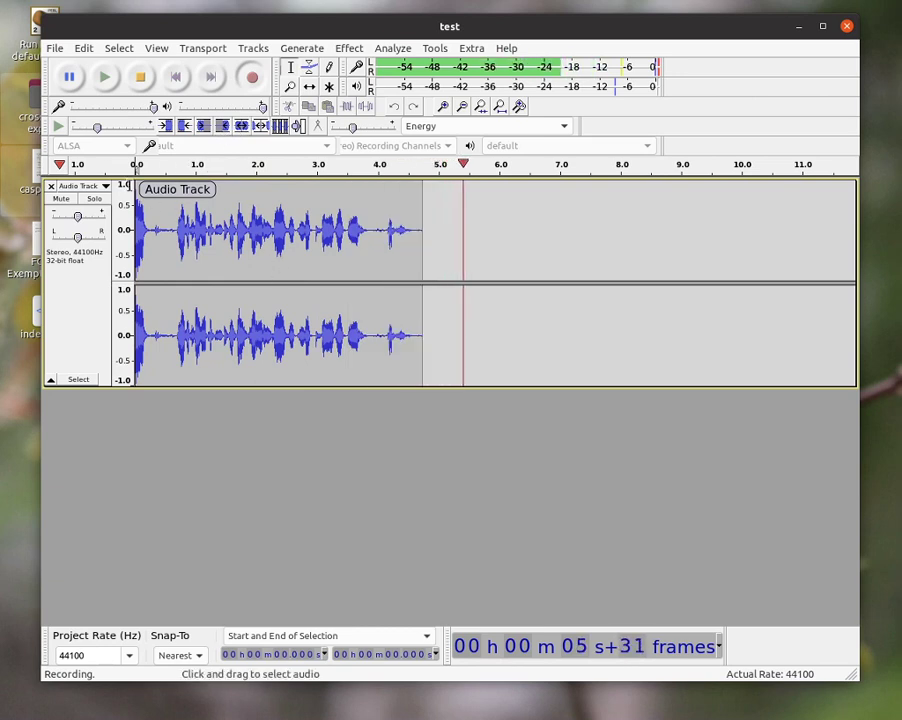
click(140, 77)
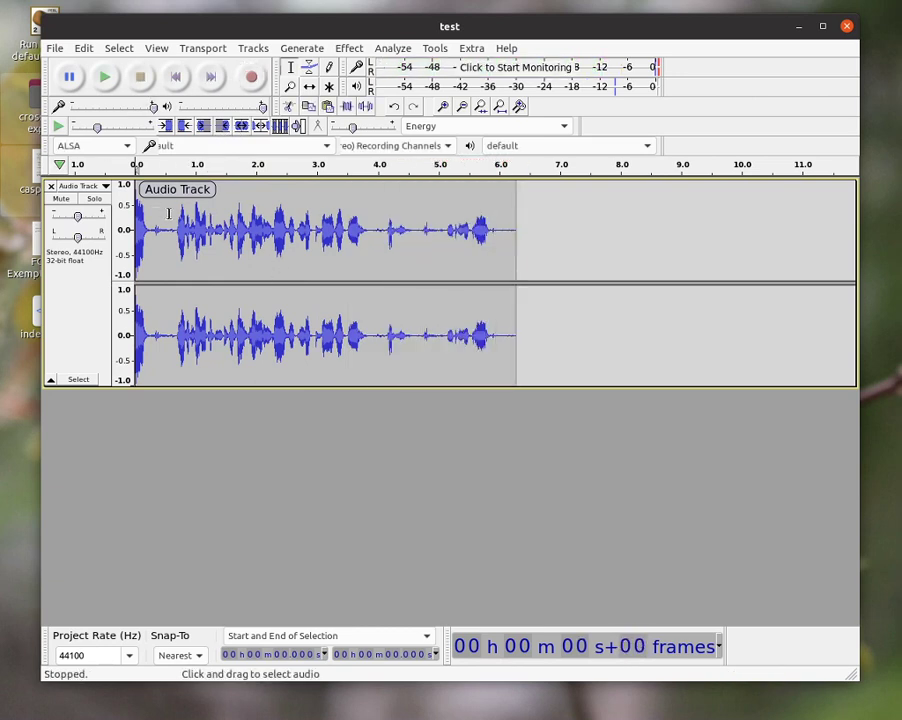
drag(170, 230, 368, 230)
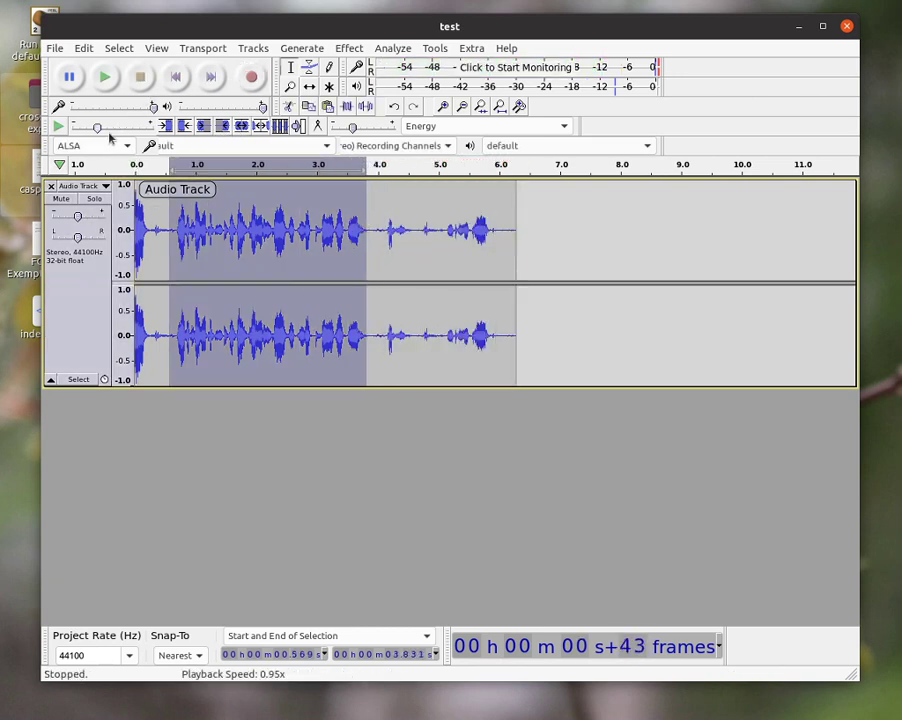
drag(97, 127, 115, 127)
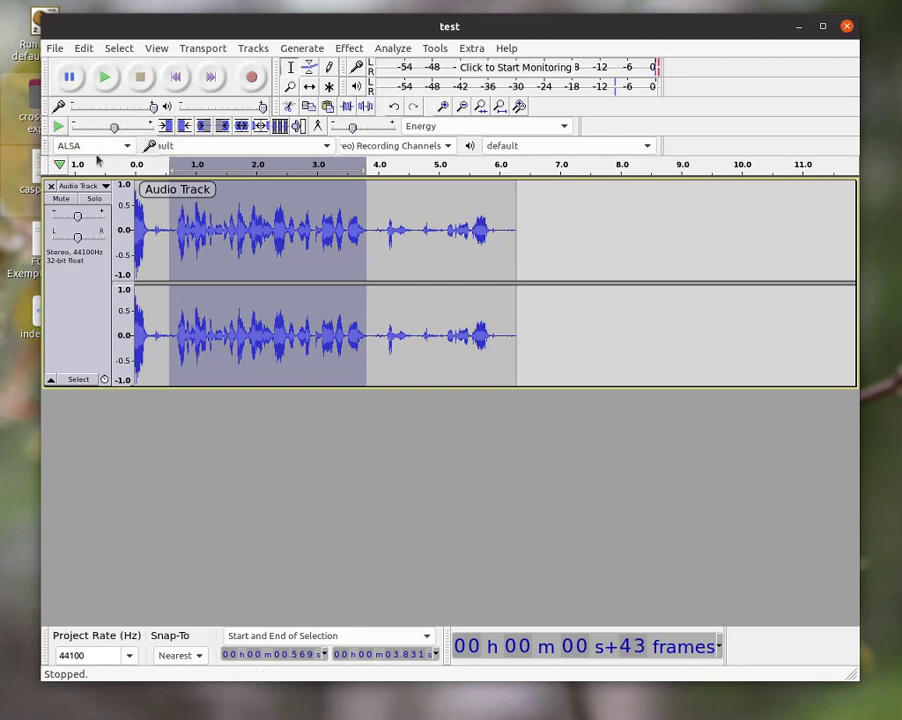
click(59, 126)
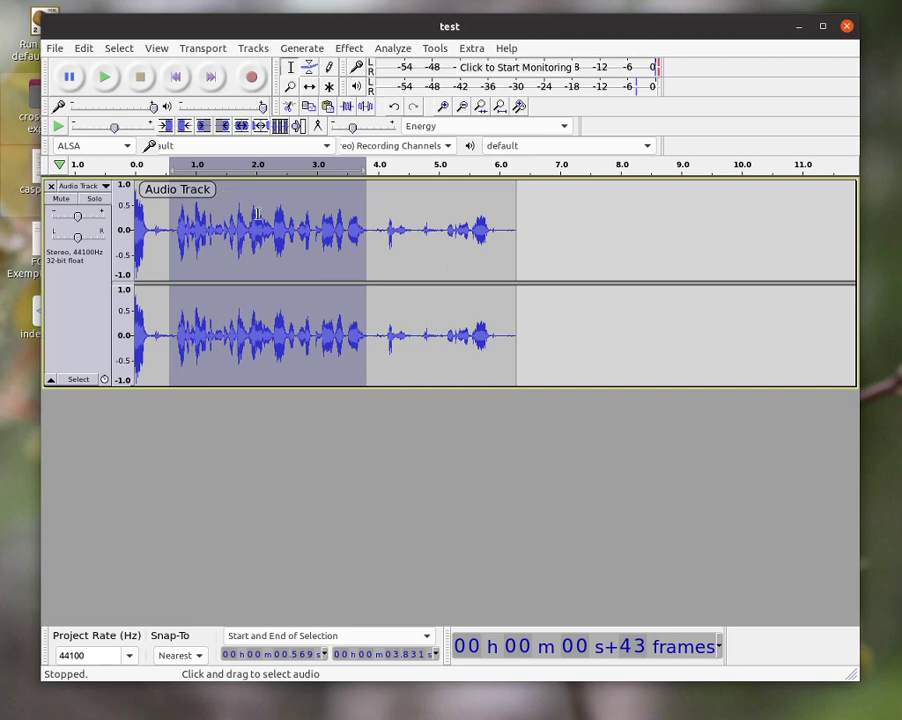
- Slow playback to 0.61x and play the audio from about 2.19 s to 2.59 s, then again with the selection extended to 3.24 s
drag(270, 215, 291, 215)
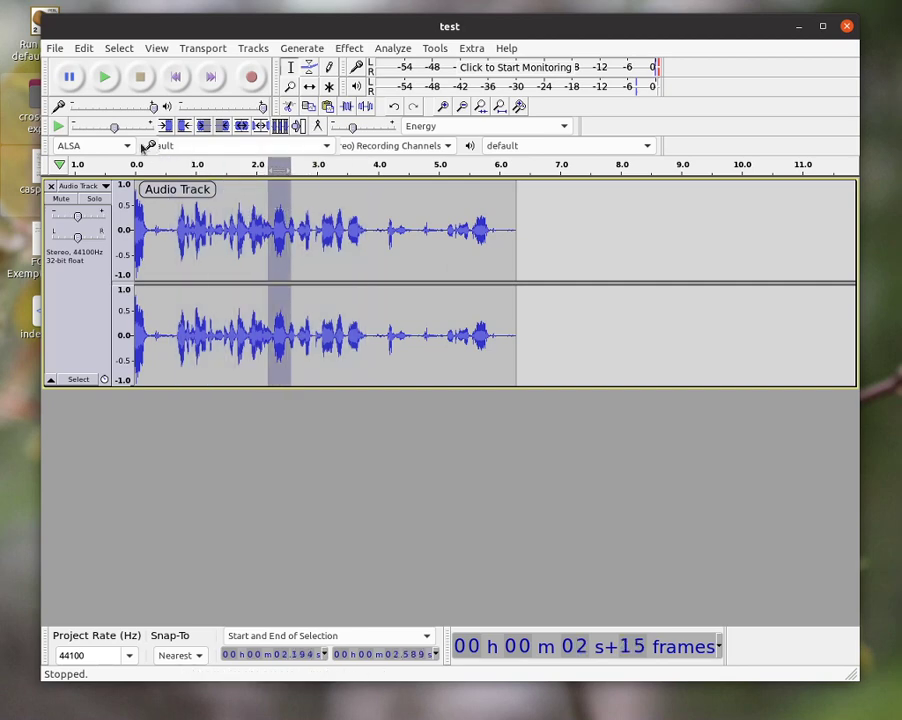
drag(114, 126, 89, 128)
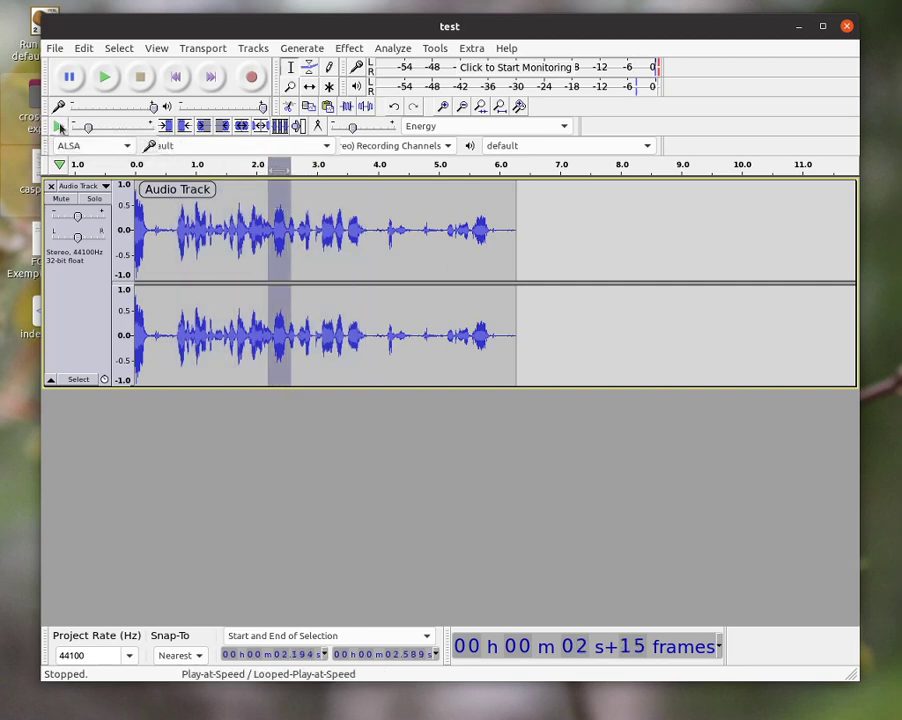
click(58, 126)
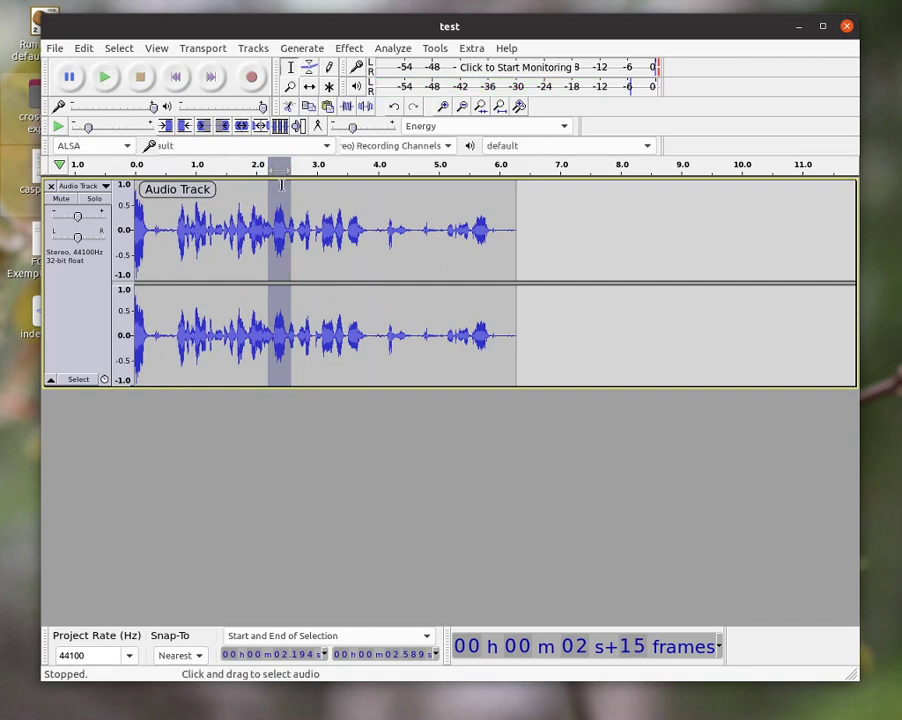
drag(290, 188, 332, 188)
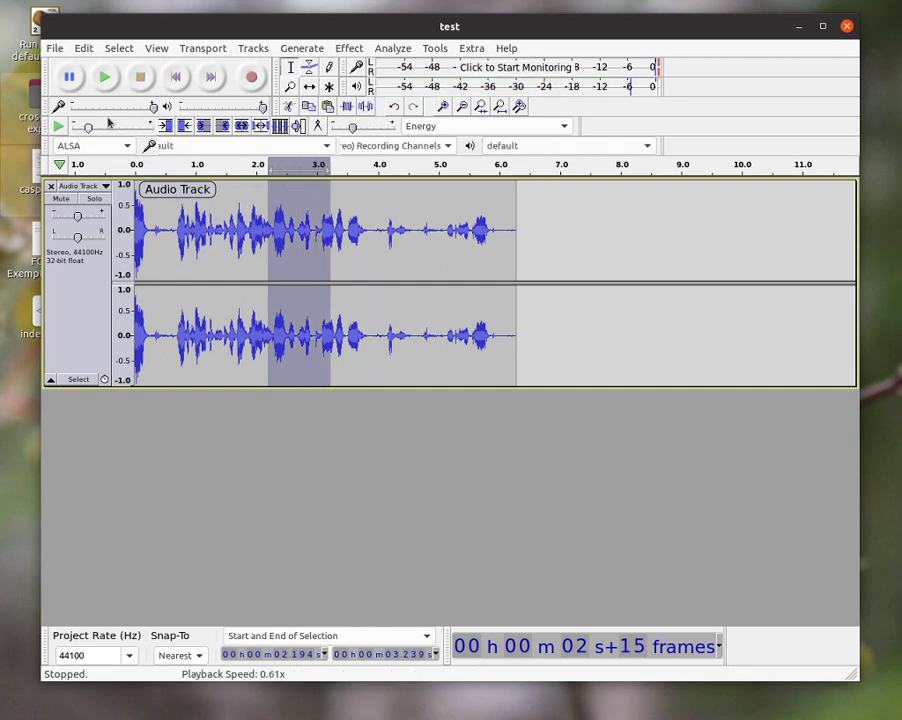
click(58, 126)
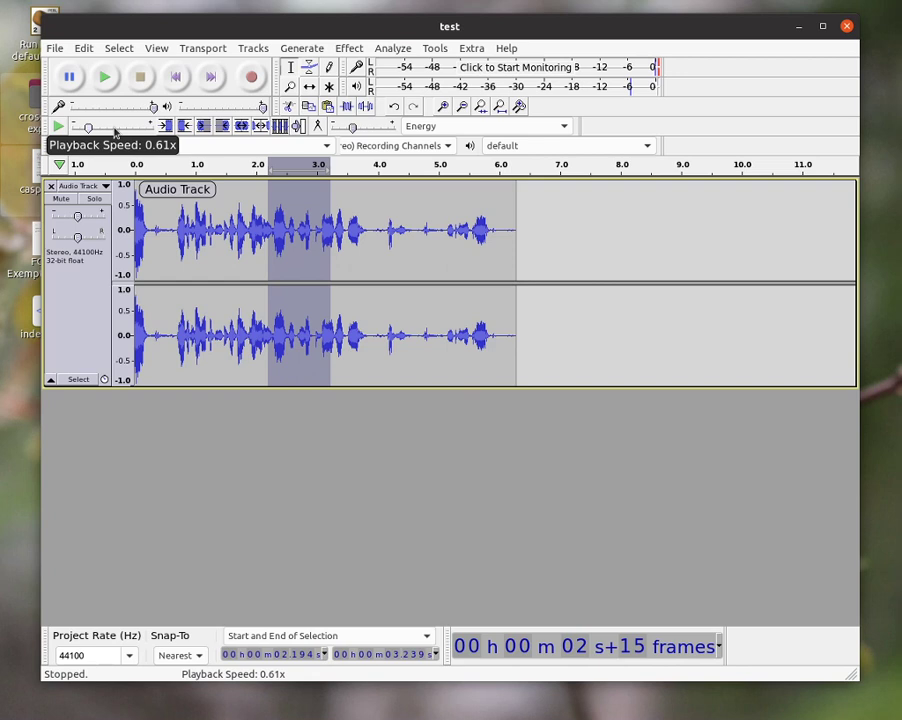
- Delete the existing audio track and record a new take of about 6.5 seconds containing four separate spoken words
click(52, 187)
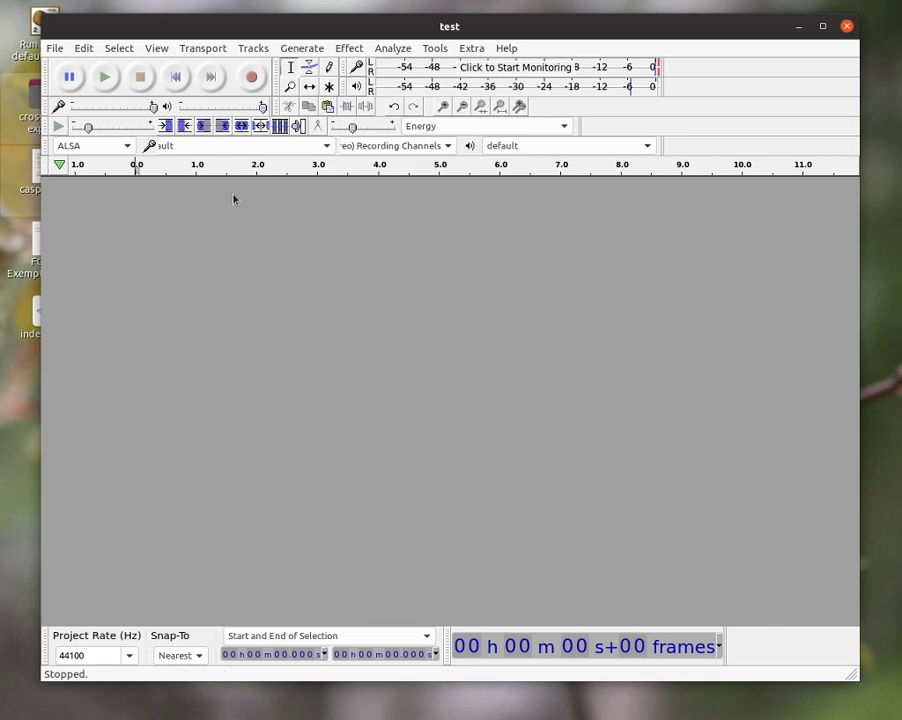
click(252, 78)
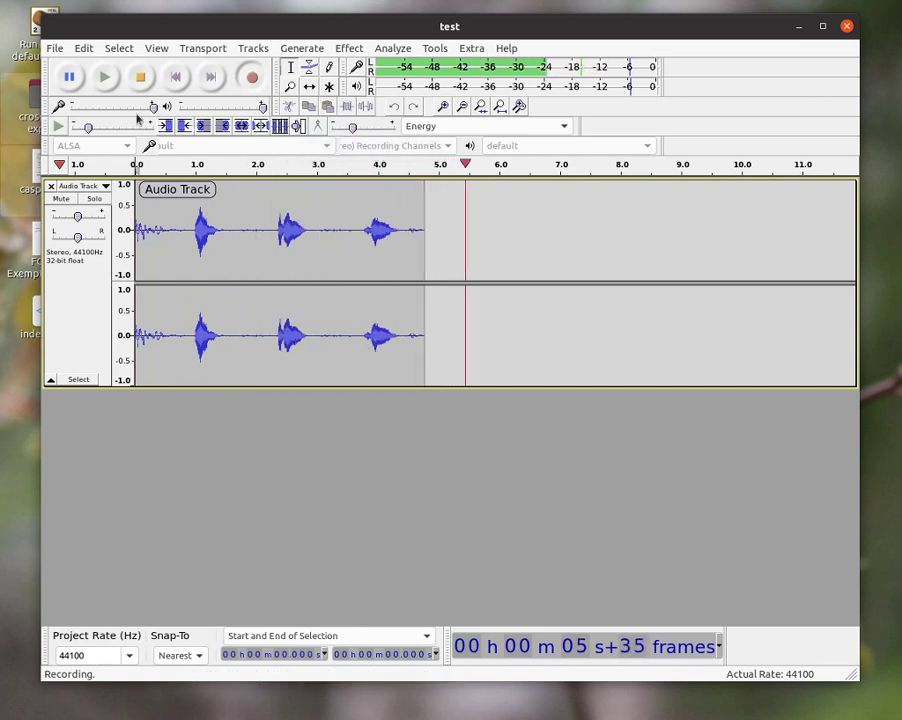
click(140, 77)
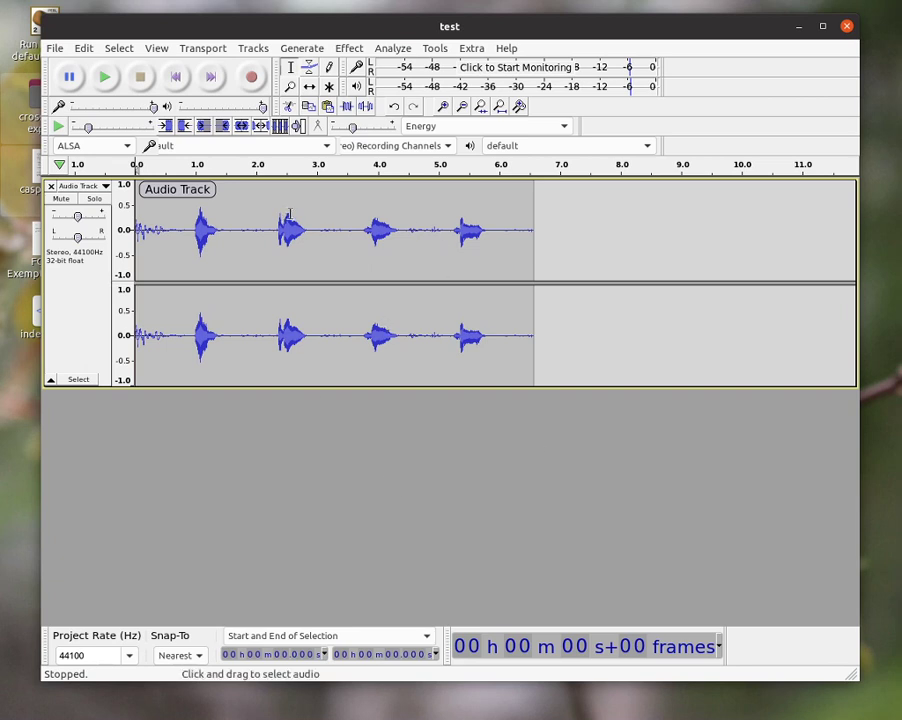
- Calibrate the voice key on the silent gap between the first two words, from about 1.54 s to 2.24 s
drag(229, 226, 262, 228)
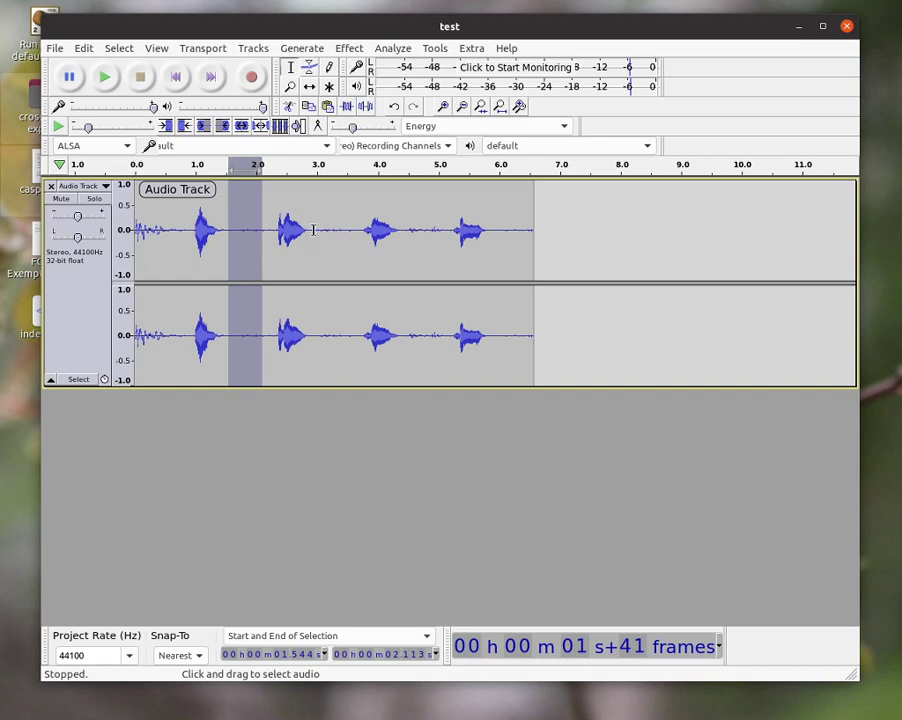
drag(314, 230, 357, 238)
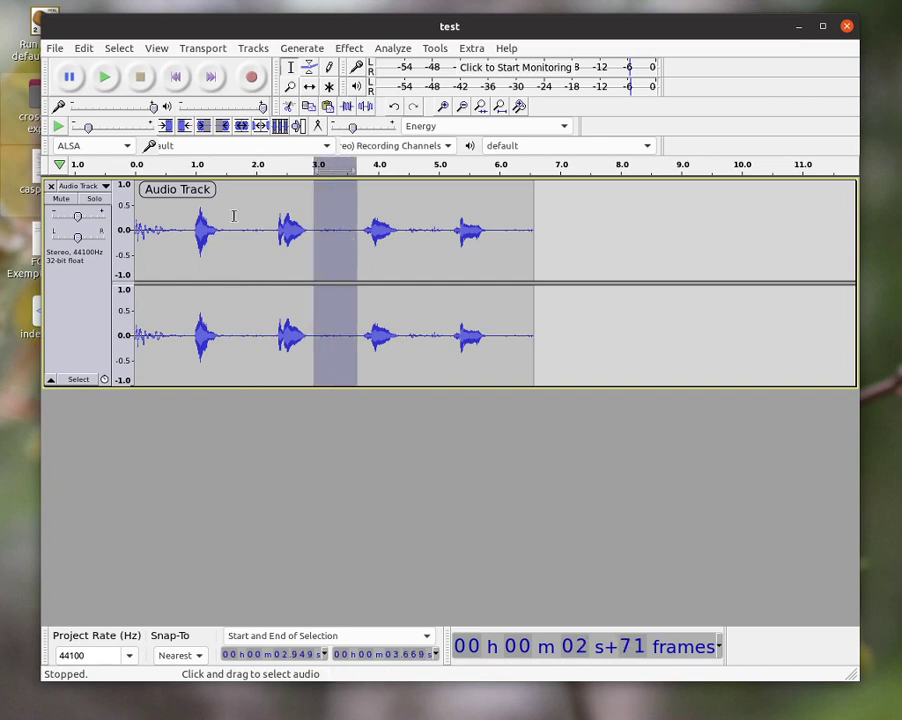
drag(228, 230, 266, 229)
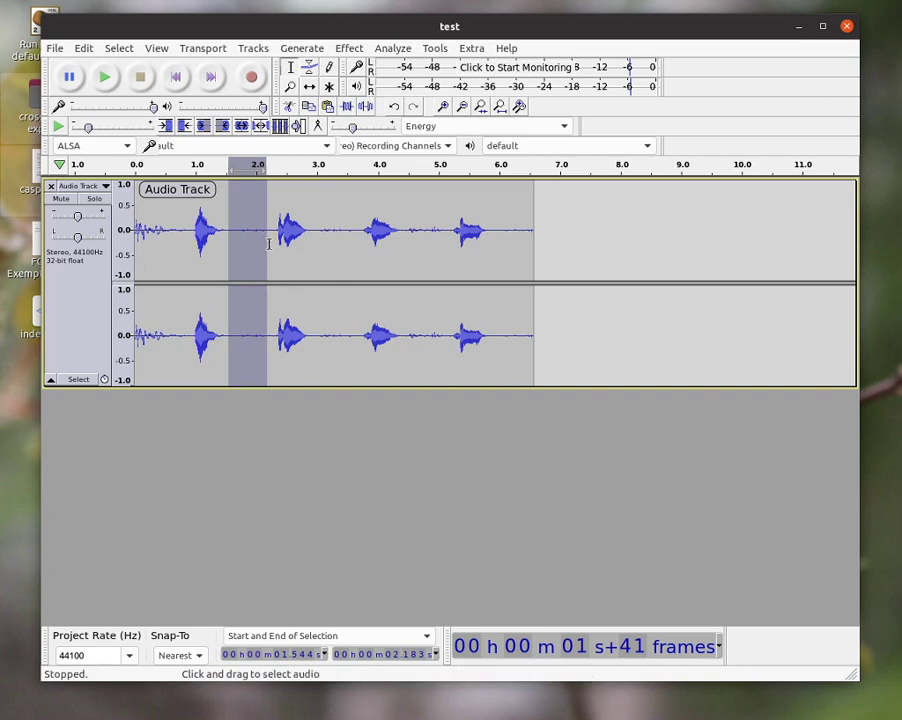
drag(264, 244, 266, 248)
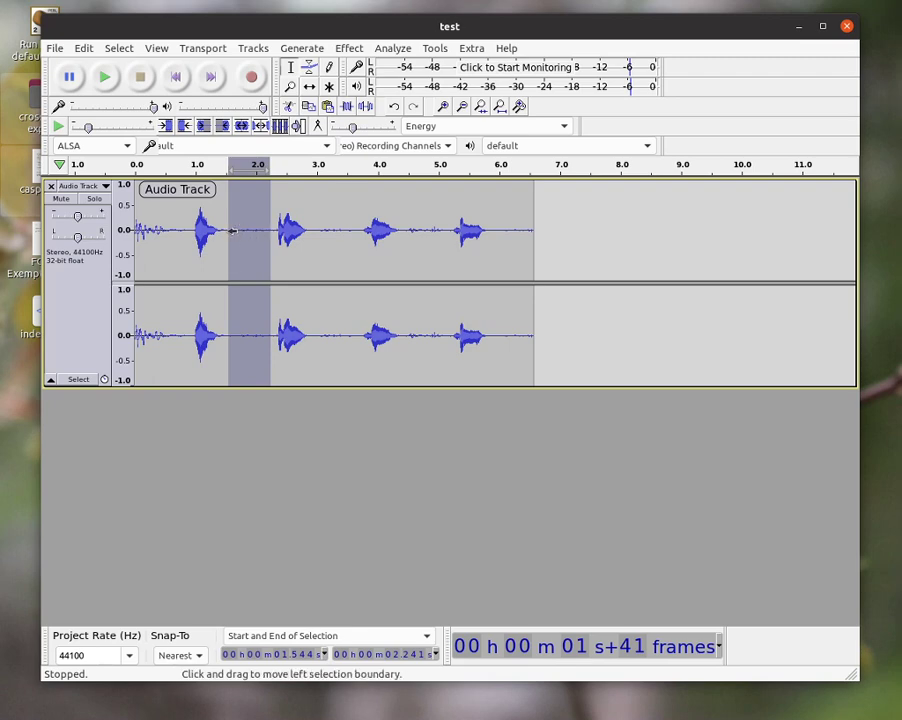
click(320, 128)
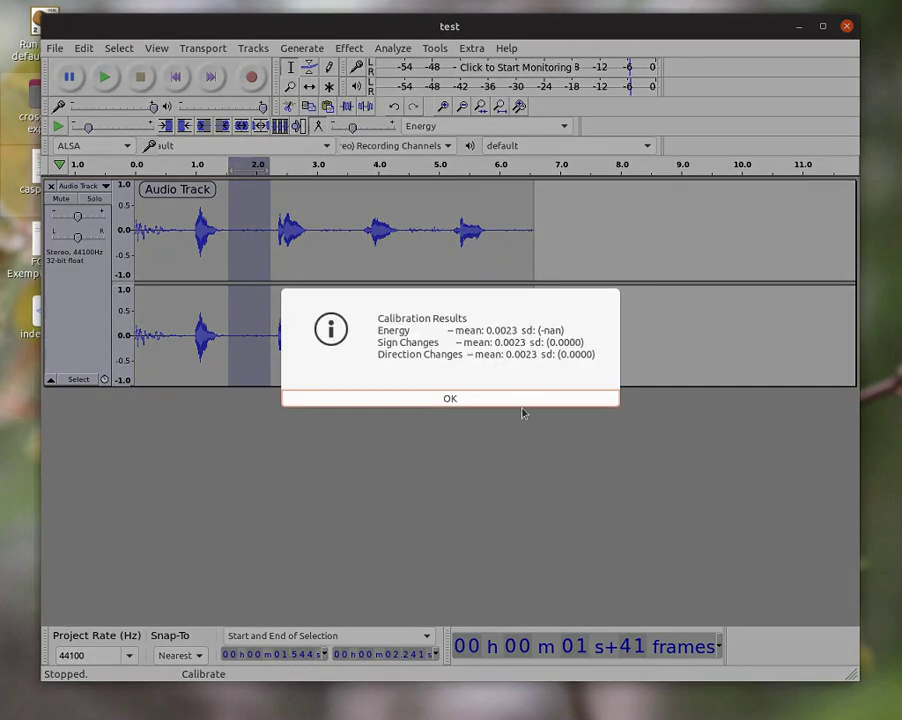
click(515, 398)
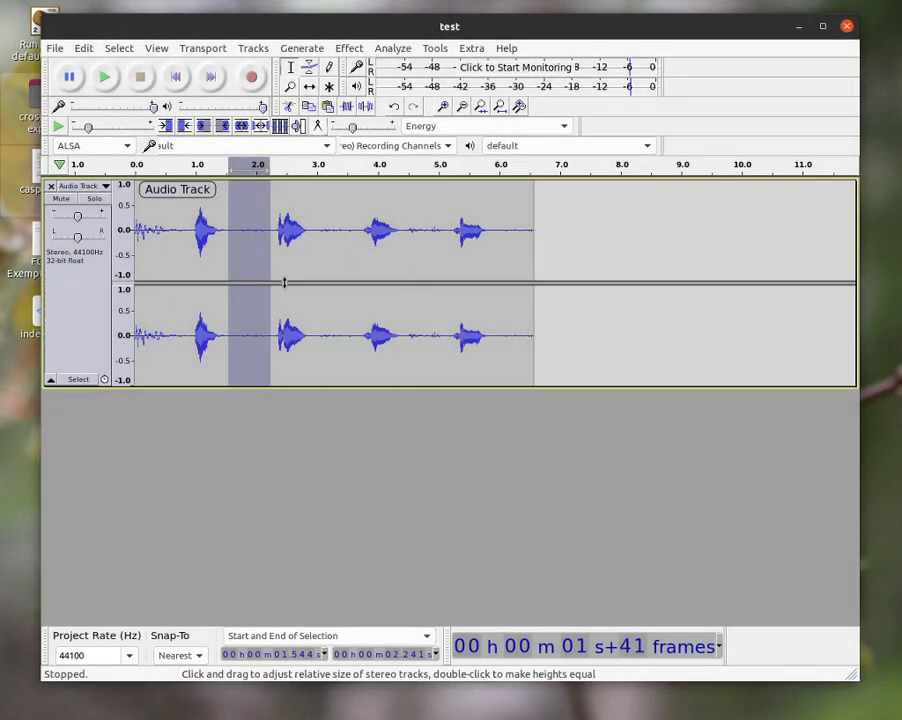
- Use Select-Sound on the first word from about 1.09 s, then on the second word from about 2.60 s
click(202, 230)
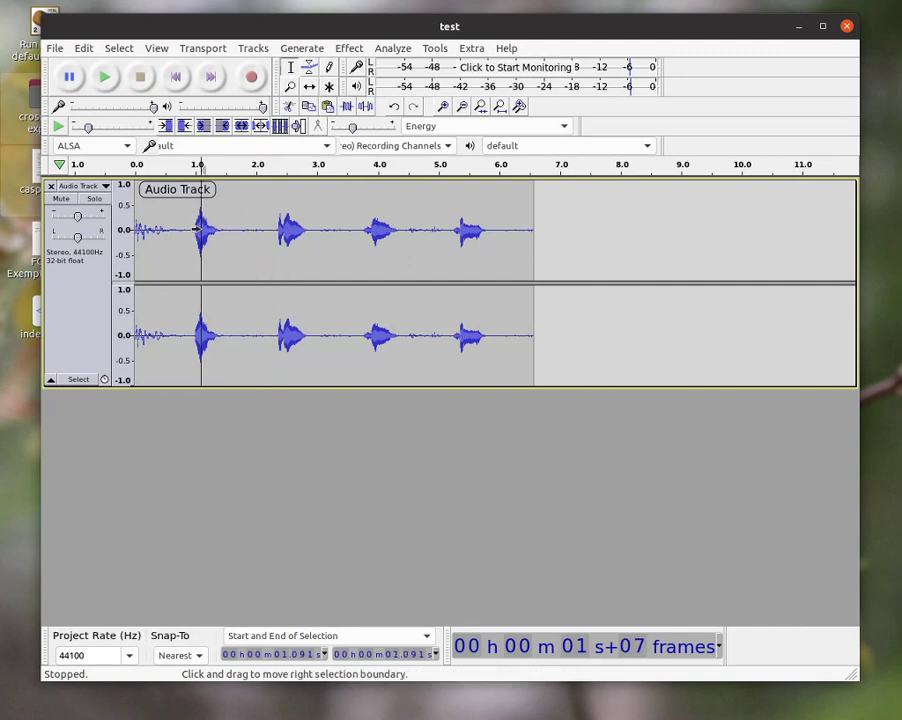
click(240, 127)
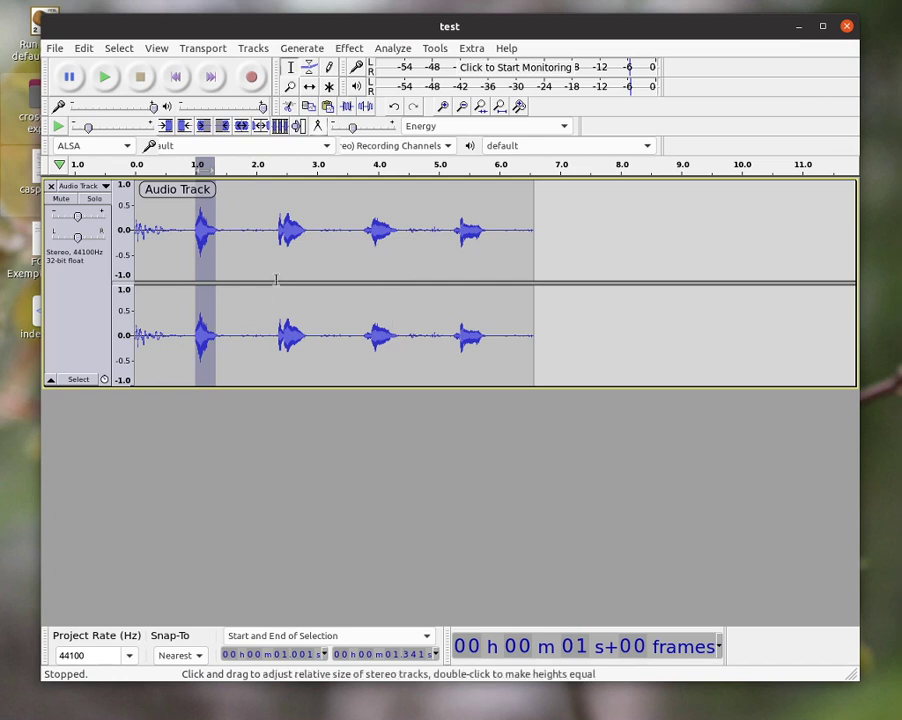
click(293, 250)
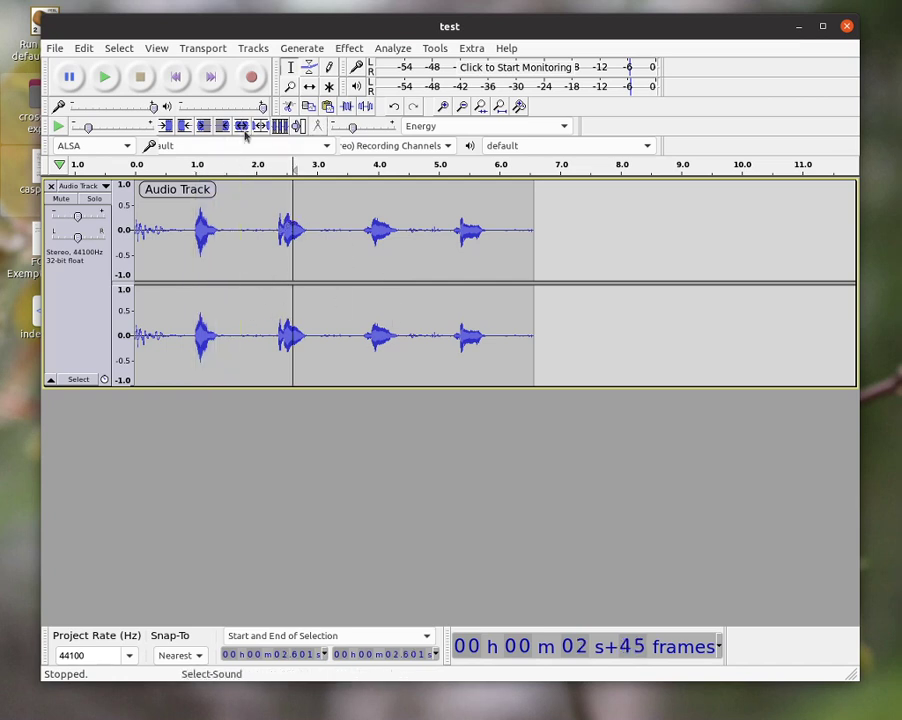
click(240, 127)
- Select roughly 2.24 s to 3.20 s around the second word and tighten both selection edges to where the sound starts and ends
click(253, 238)
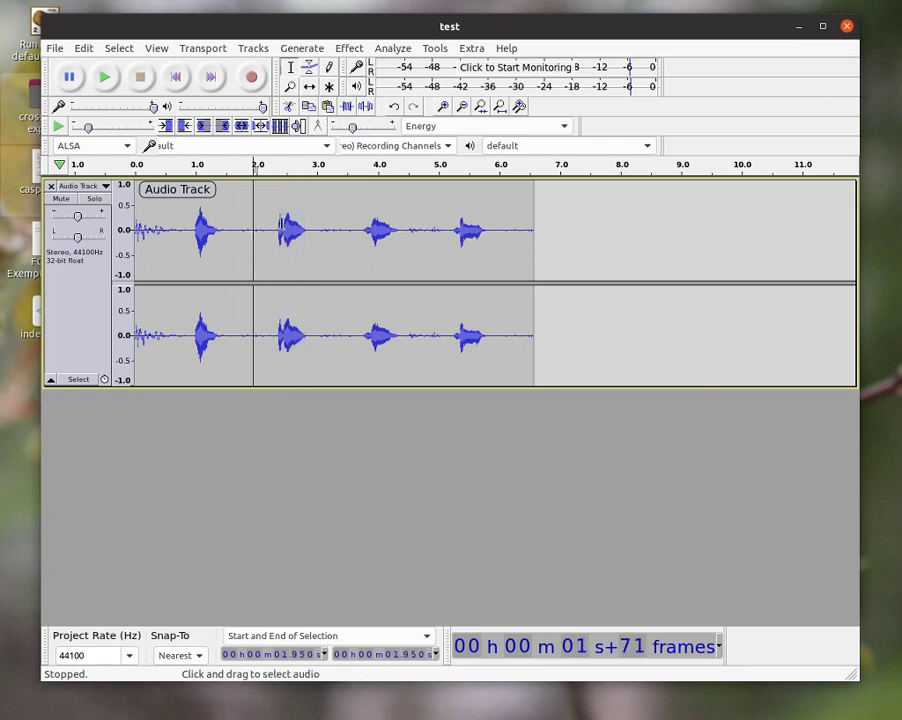
drag(272, 230, 330, 228)
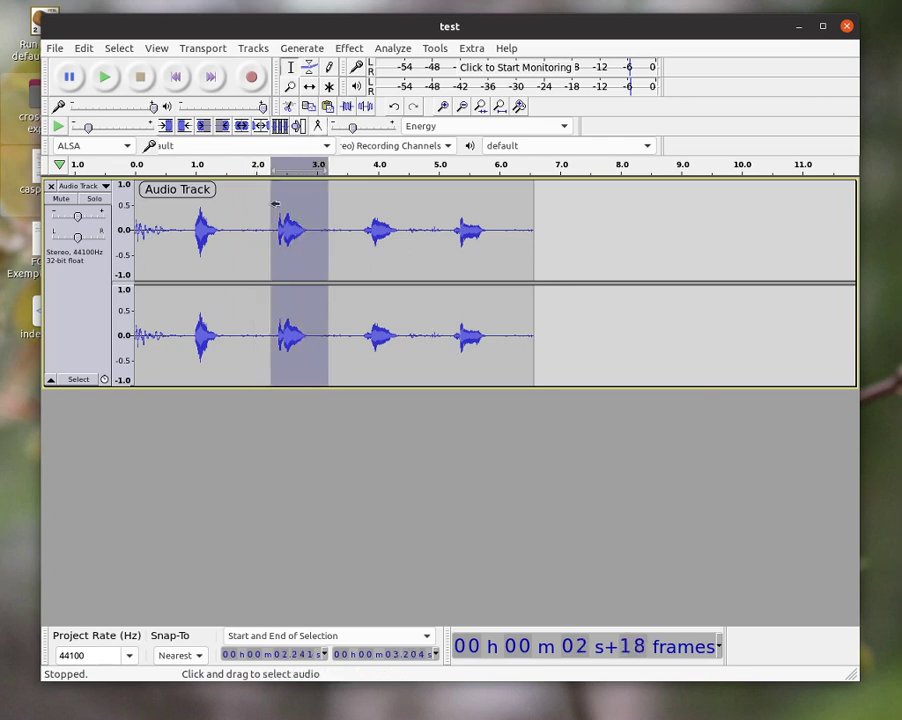
click(184, 126)
click(166, 126)
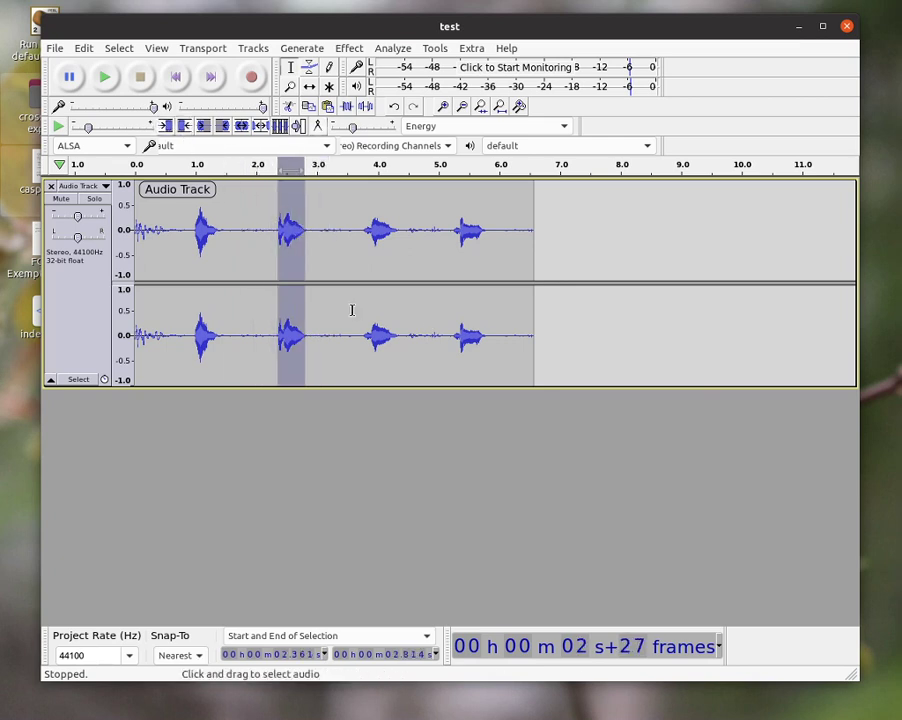
- Use Select-Silence to select the whole silent gap between the second and third words
click(295, 231)
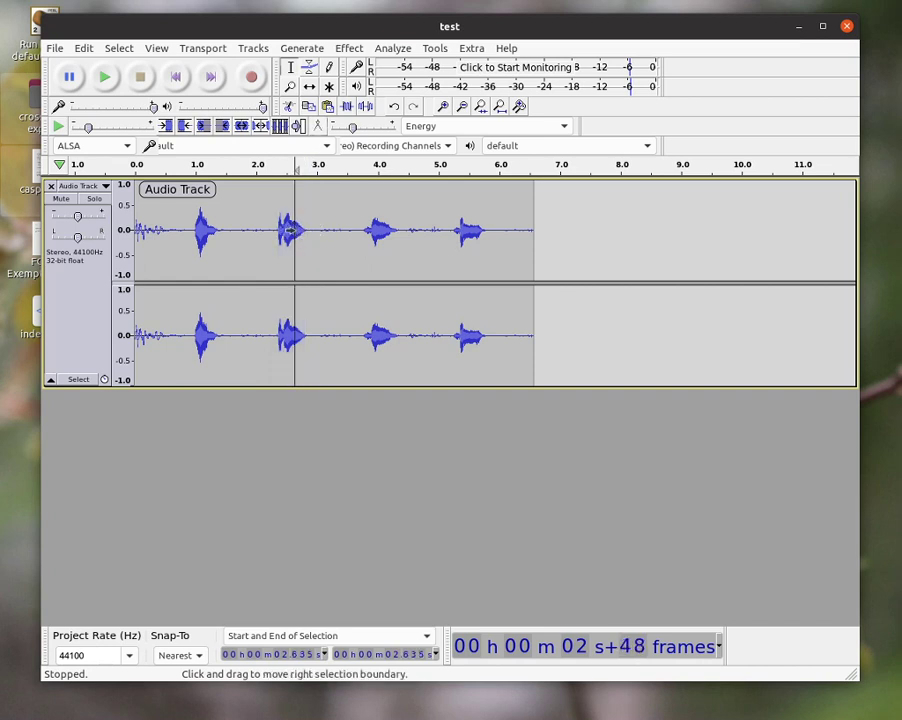
drag(297, 230, 384, 230)
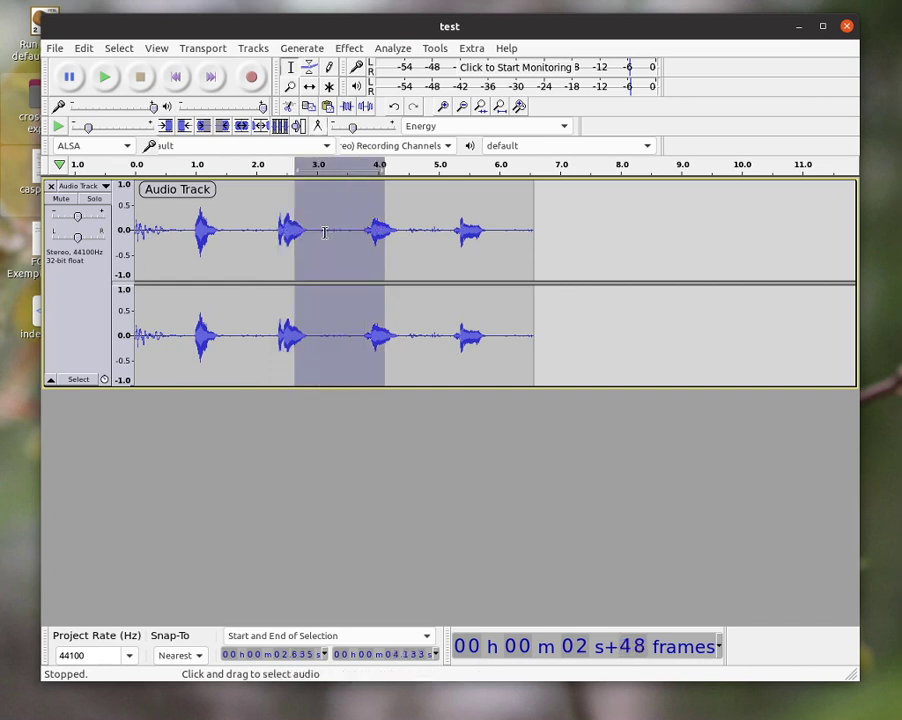
click(325, 231)
click(261, 128)
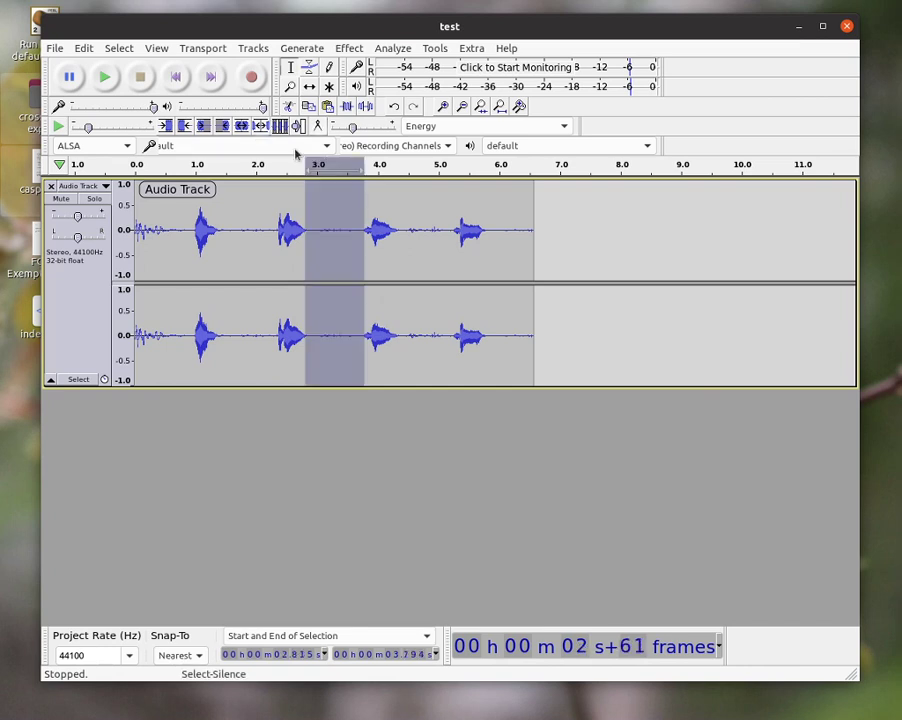
- Select from within the second word to within the third and shrink both edges to the silent gap using Left-to-Off and Right-to-On
drag(288, 230, 381, 230)
click(204, 128)
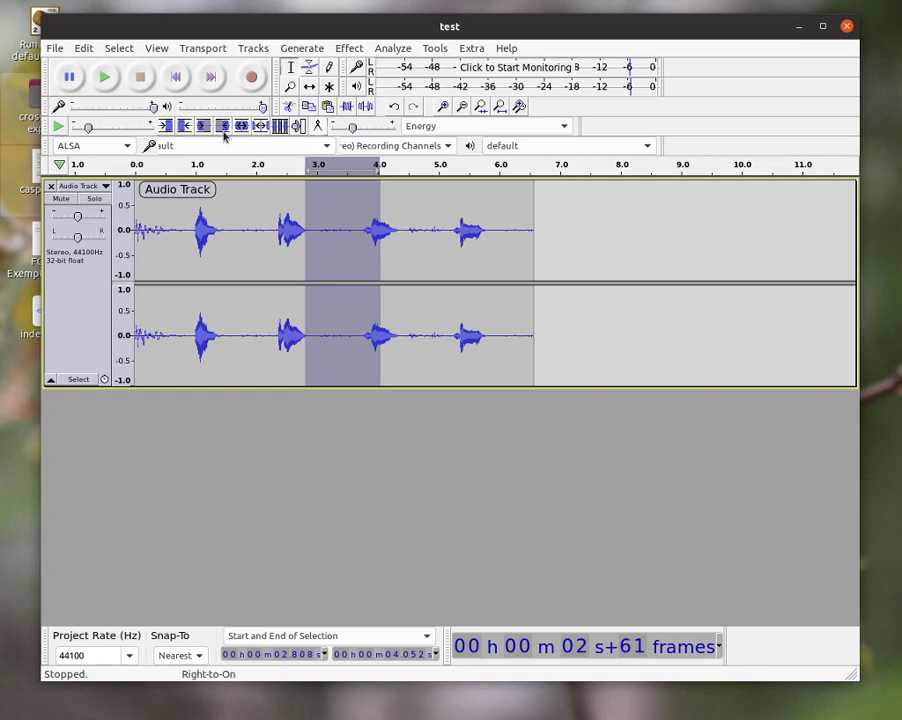
click(222, 127)
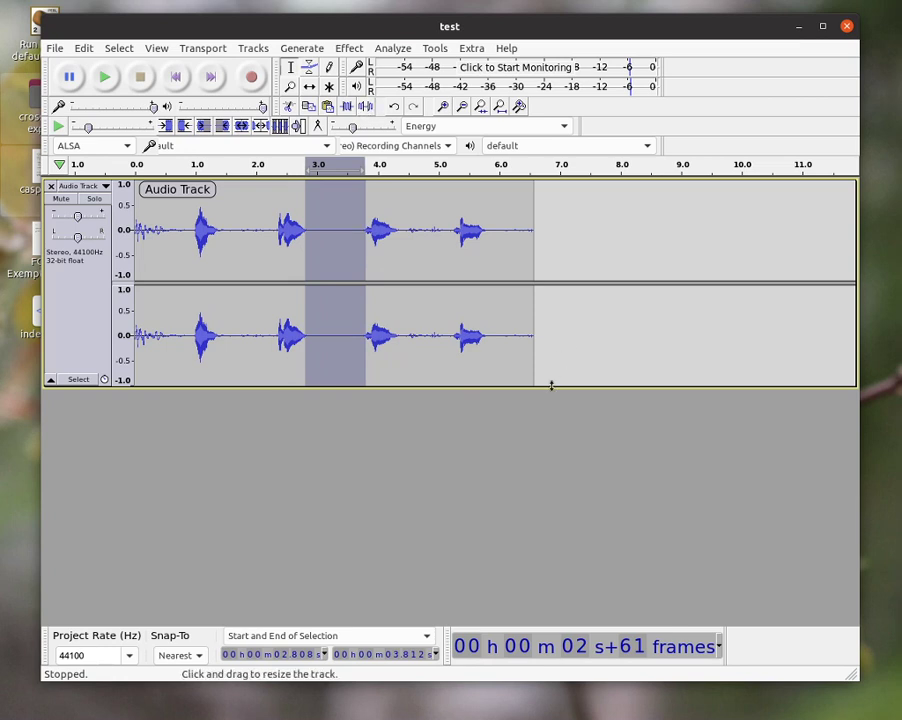
- Select the second word's sound from about 2.57 s with Select-Sound and add a label reading "two" to it
click(296, 435)
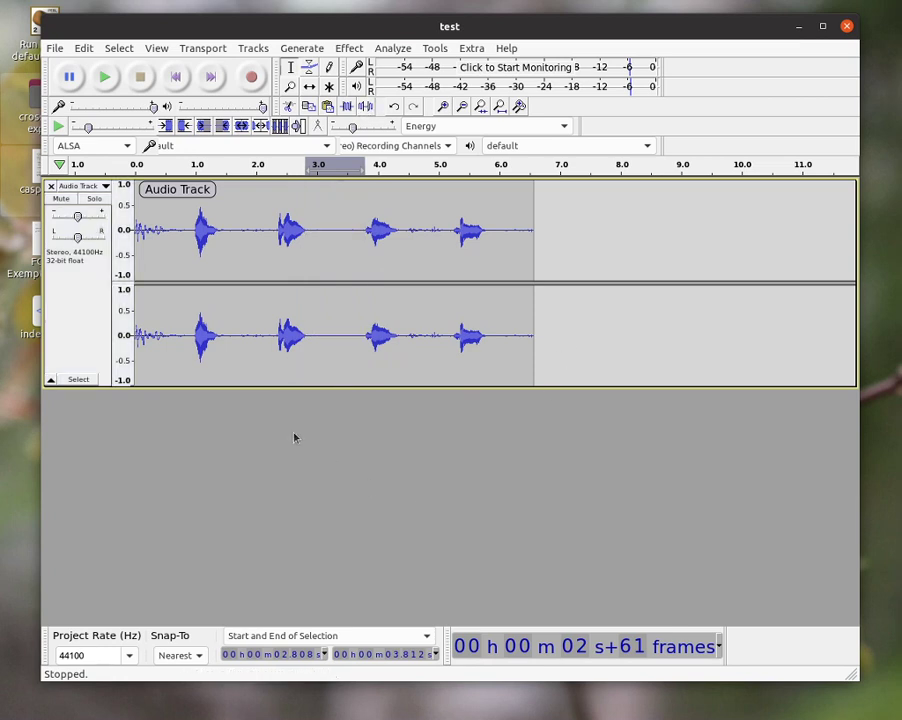
click(291, 215)
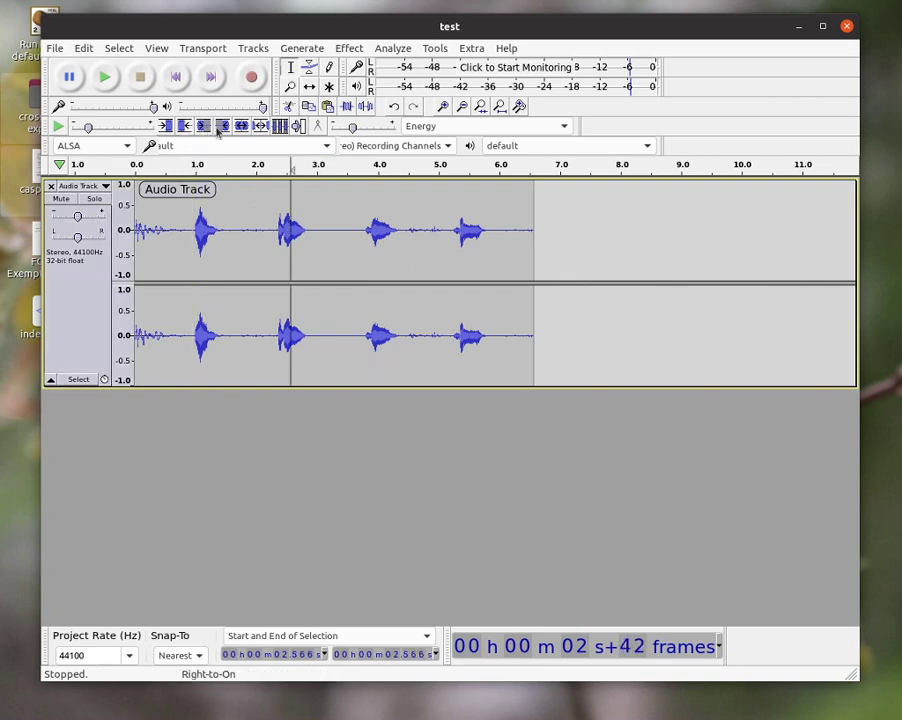
click(241, 126)
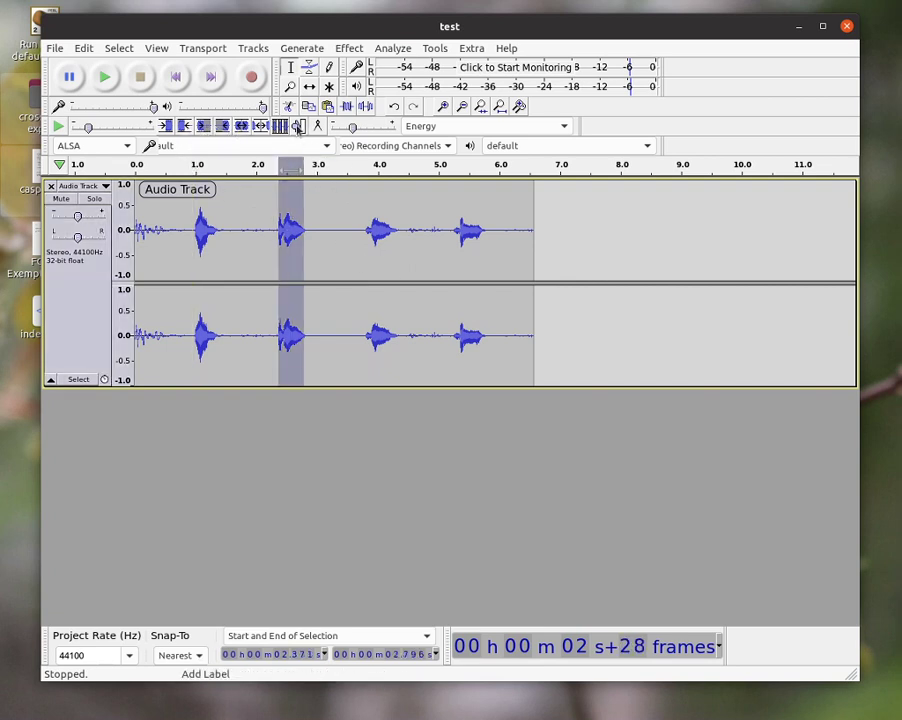
key(ctrl+b)
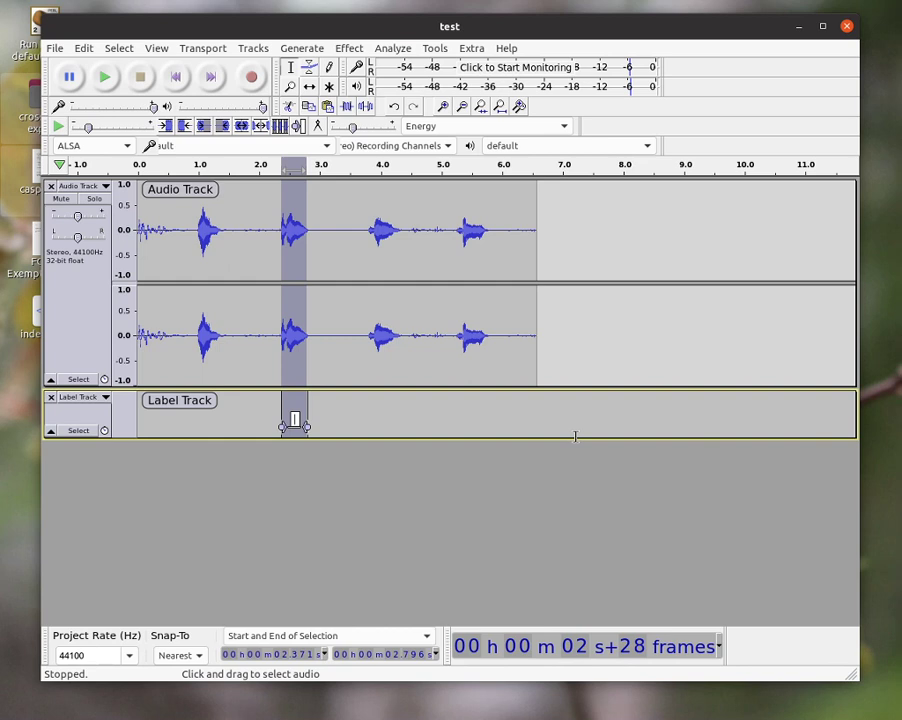
text(two)
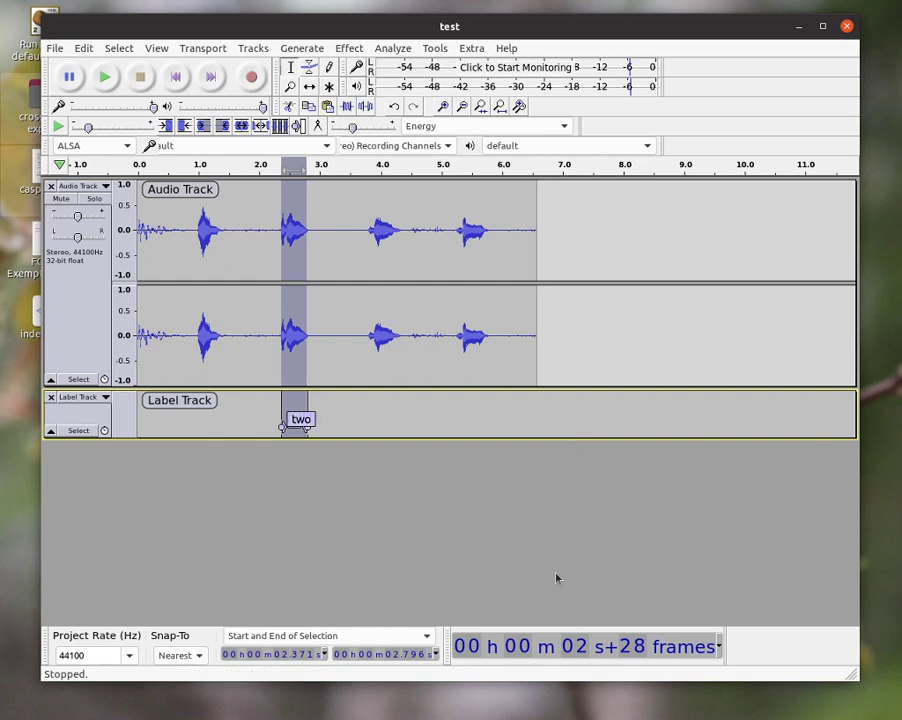
- Select the audio from about 0.66 s to 6.33 s and automatically create labels for all the sounds in it
click(416, 497)
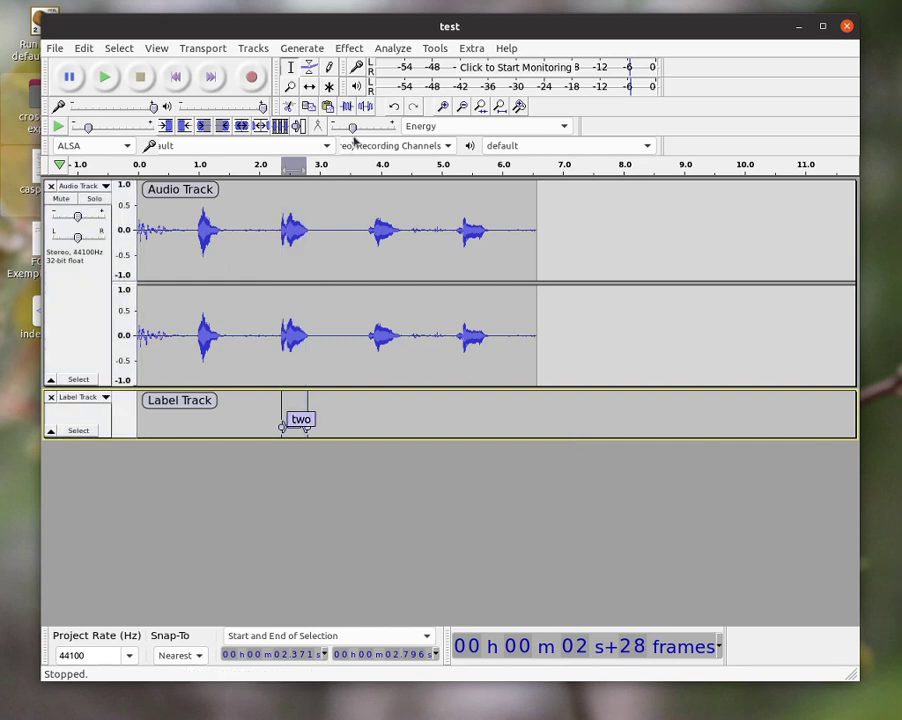
drag(178, 231, 520, 232)
click(283, 129)
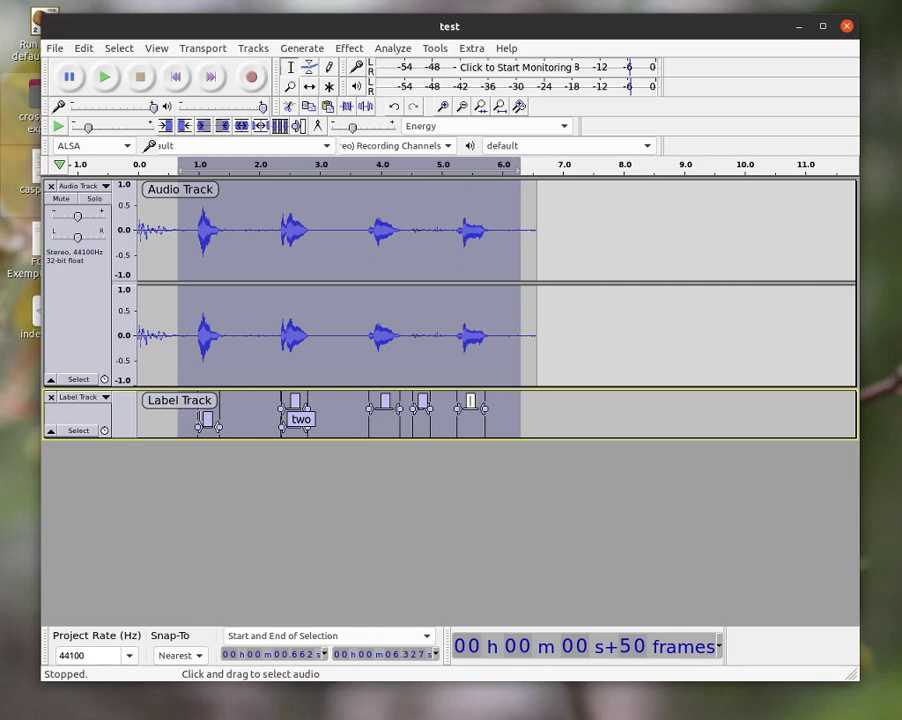
- Fill in the empty labels on the first, third and fourth words with "one", "three" and "four"
key(Tab)
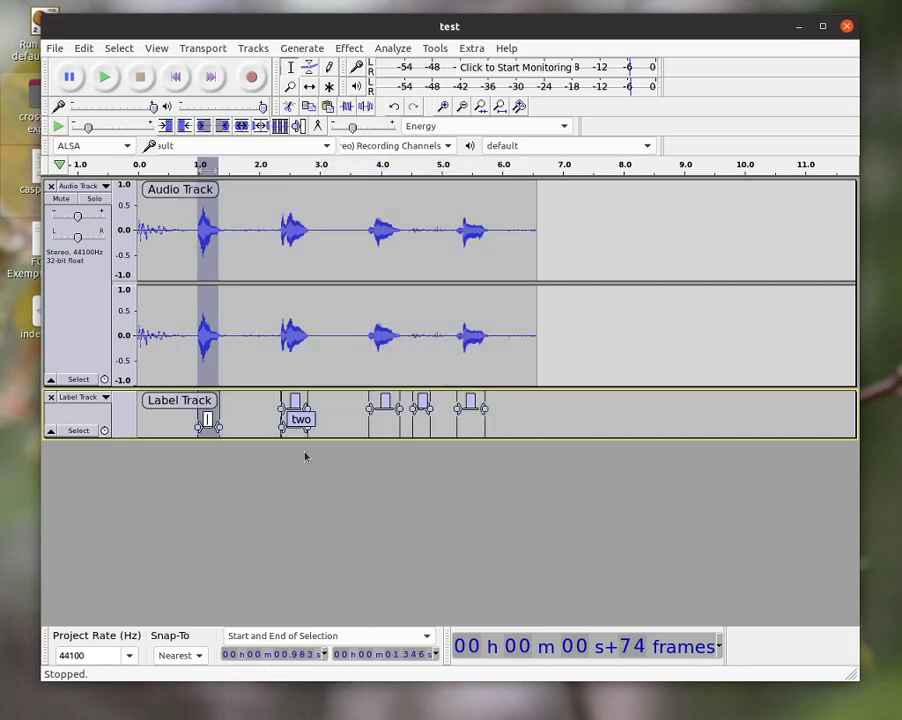
text(one)
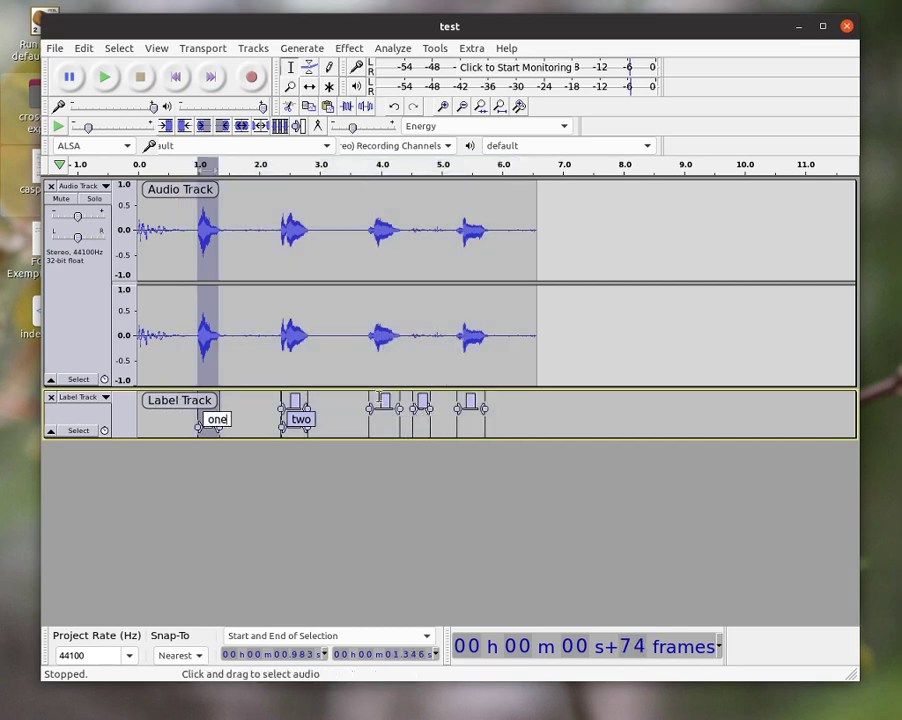
click(384, 403)
text(three)
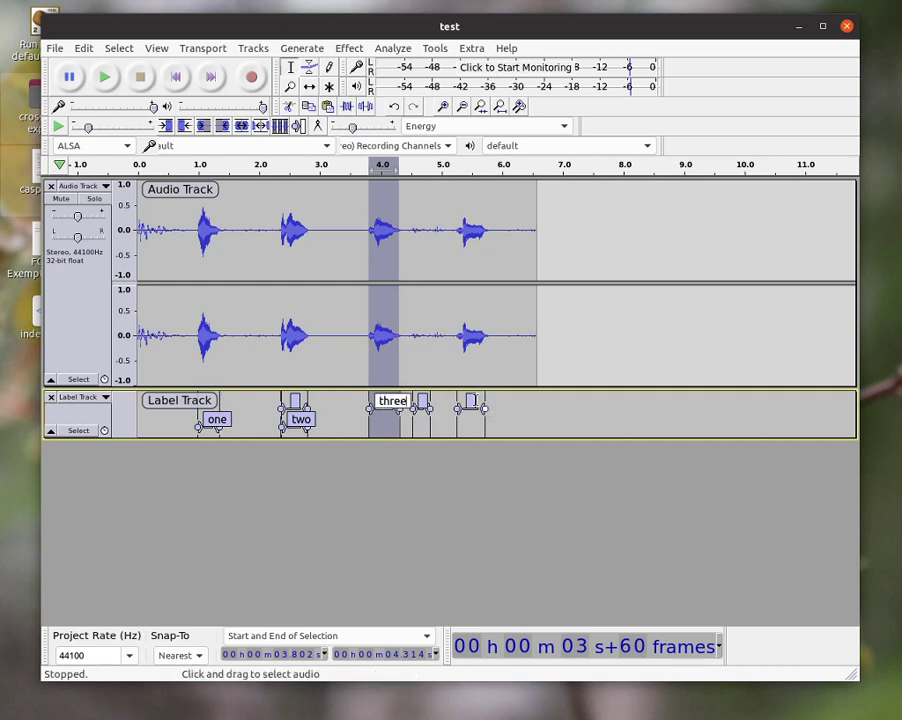
click(471, 402)
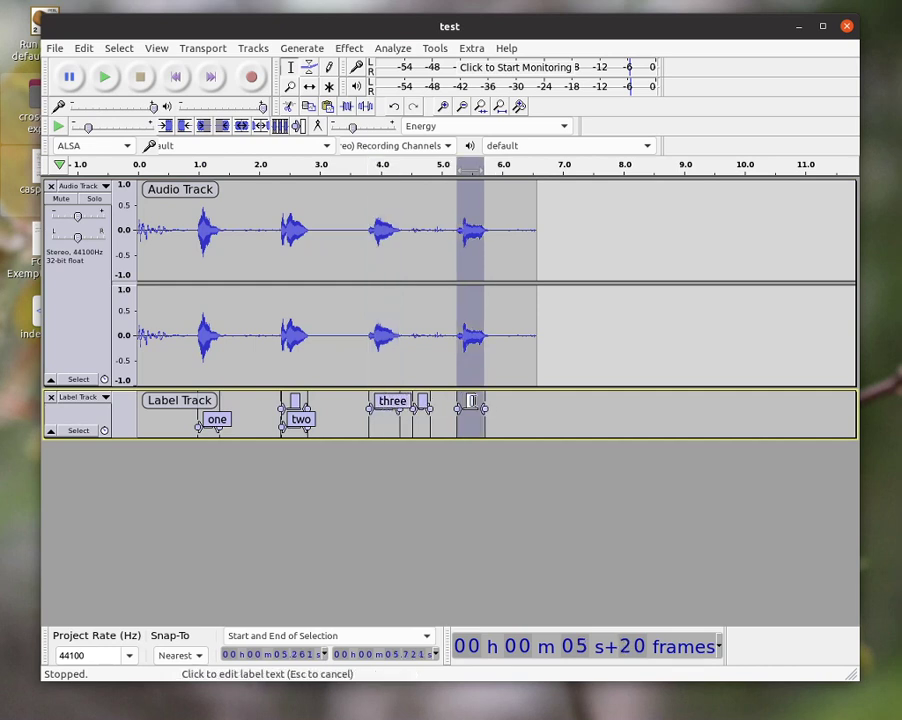
text(four)
click(464, 492)
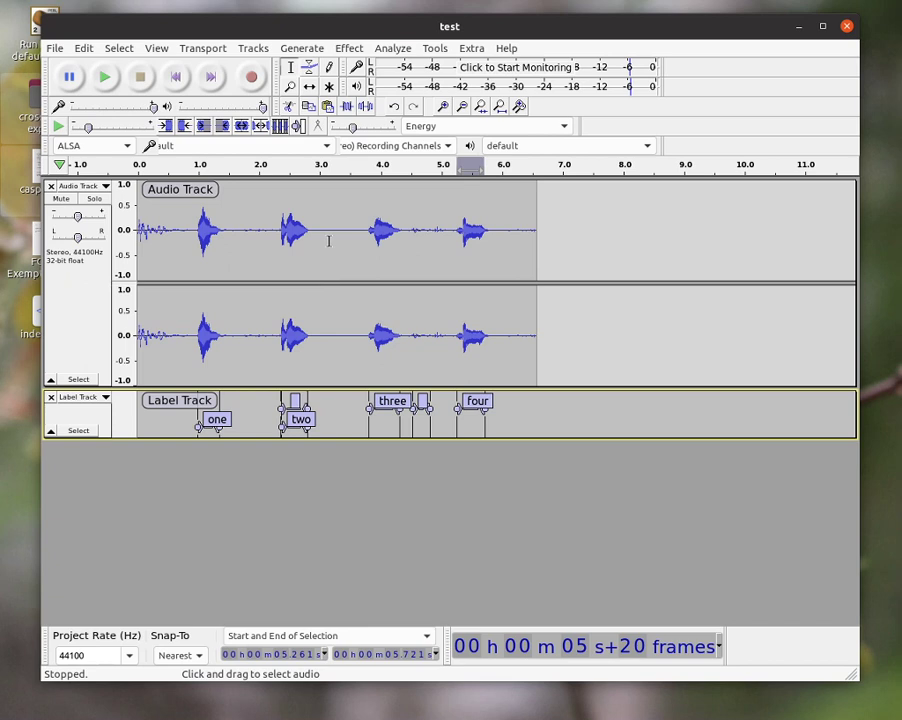
drag(316, 235, 371, 232)
click(324, 237)
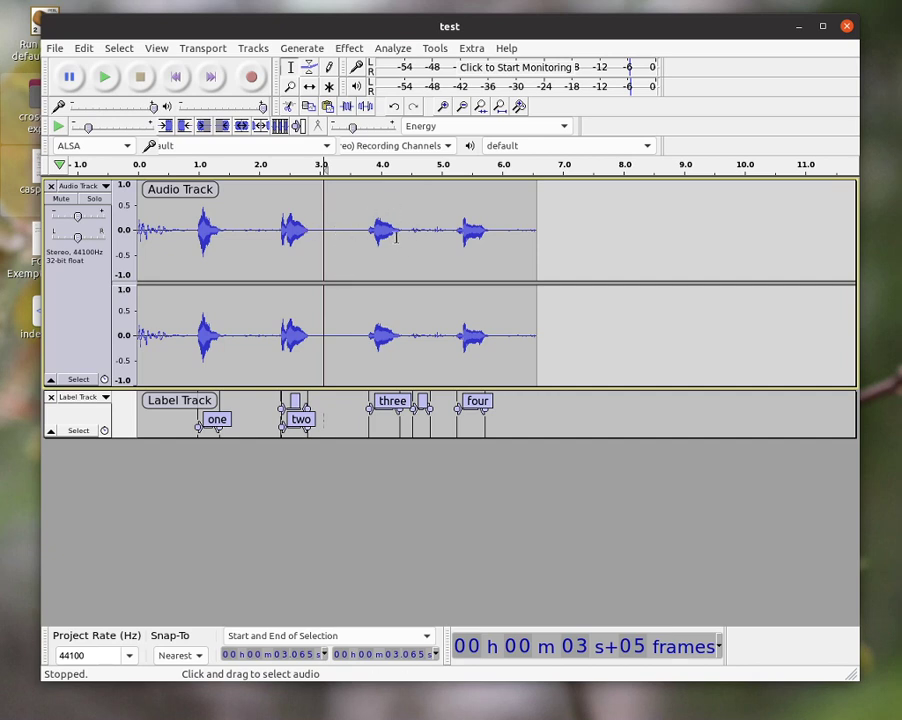
click(331, 229)
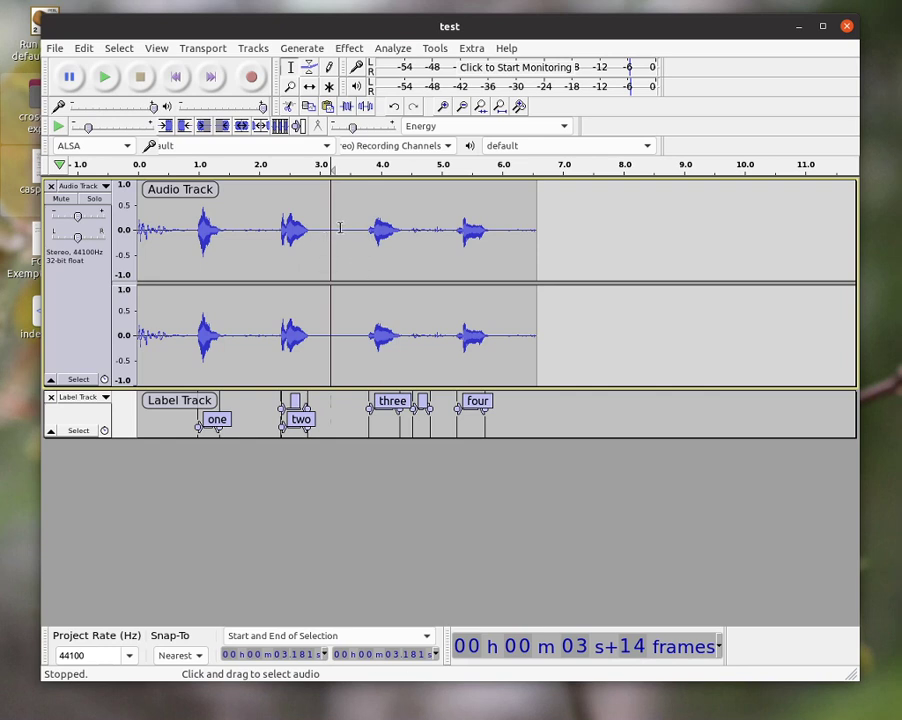
drag(359, 228, 334, 272)
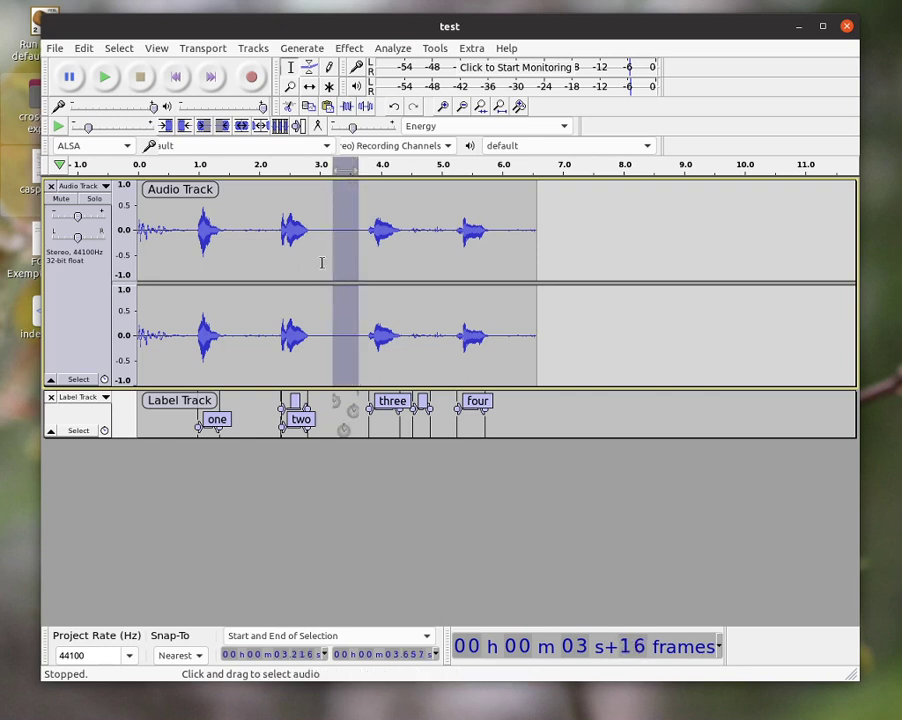
click(327, 233)
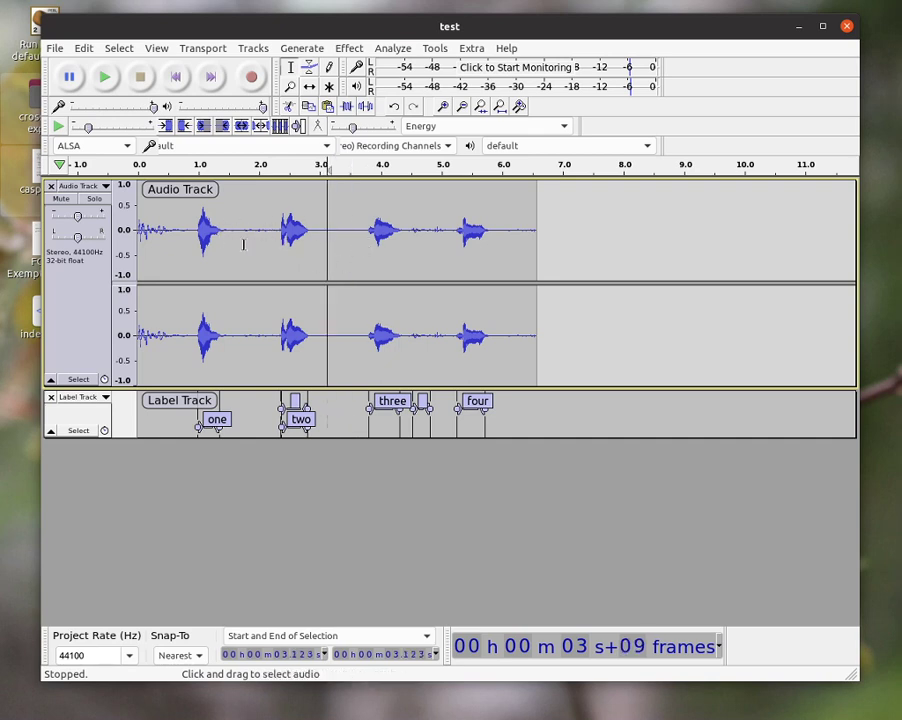
click(290, 224)
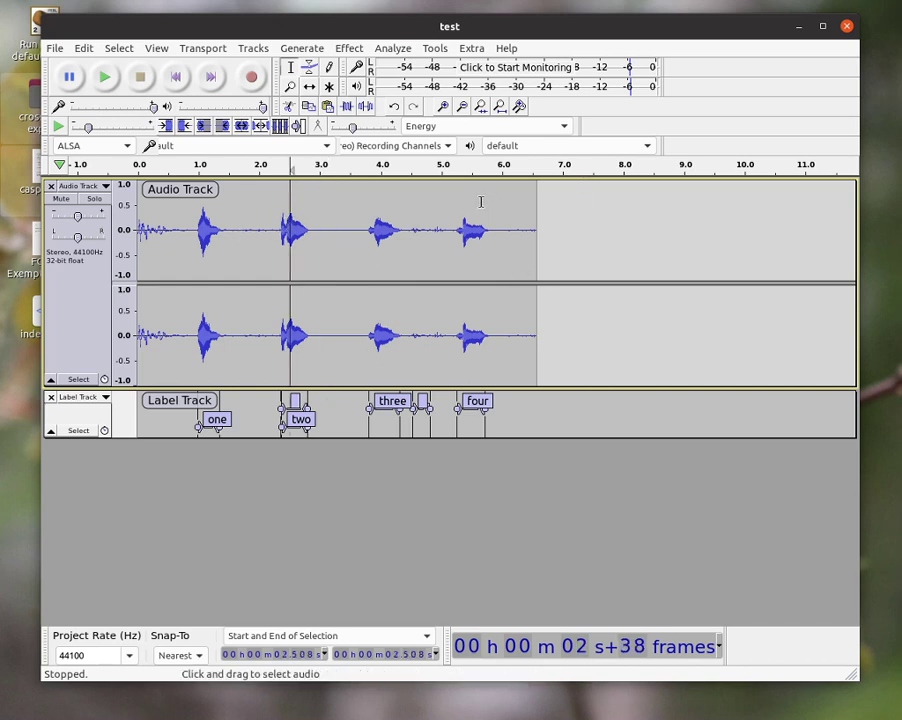